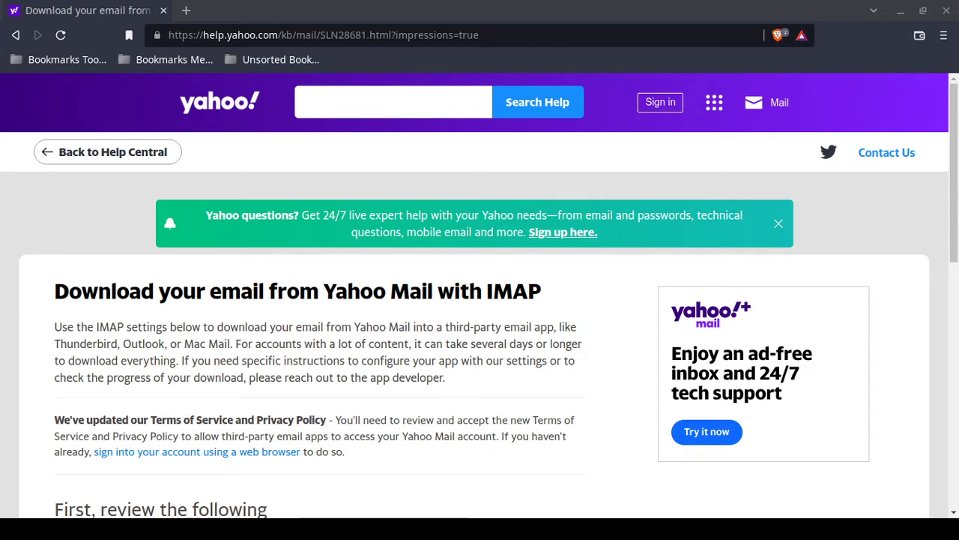
# Read Yahoo's IMAP help article, covering the pre-setup notes and the incoming, outgoing and login settings for configuring a mail app
pyautogui.click(384, 529)
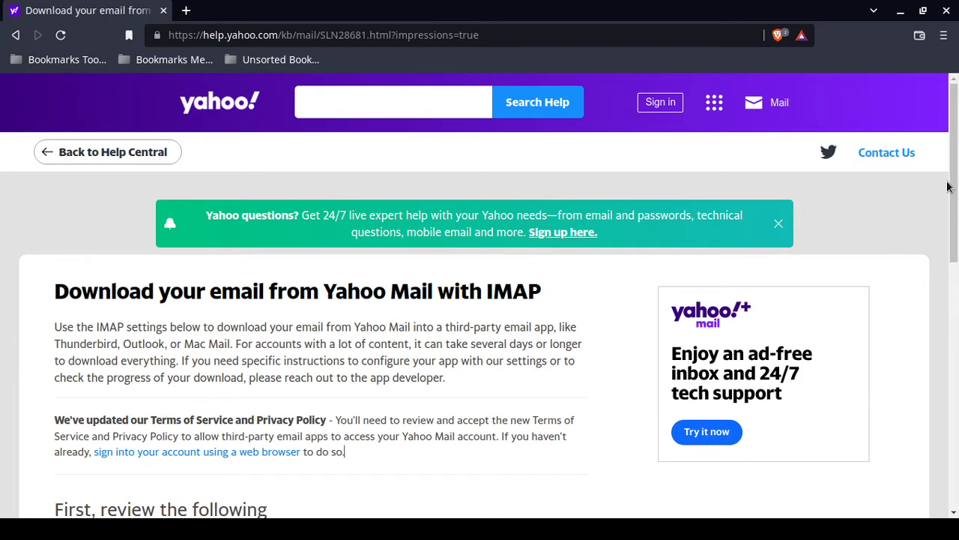
pyautogui.moveTo(952, 182); pyautogui.dragTo(953, 182)
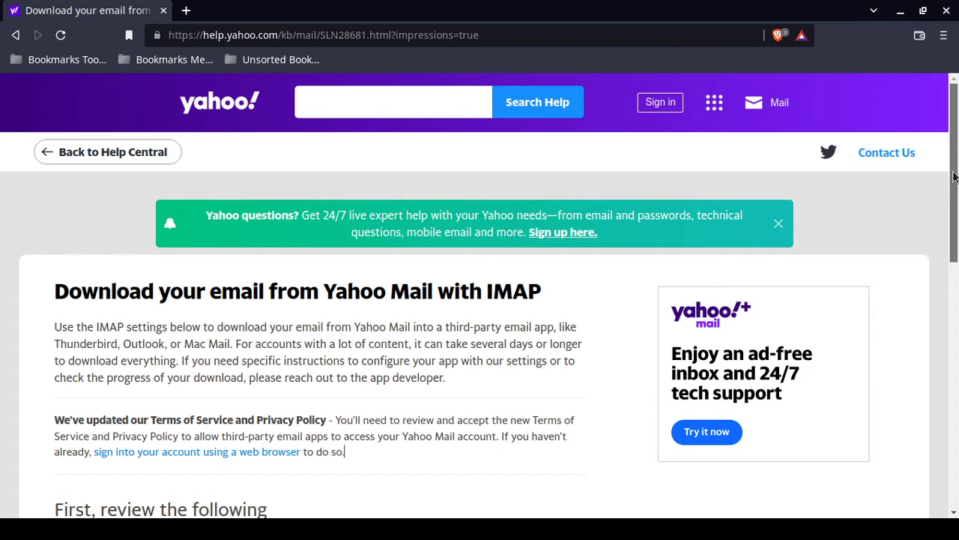
pyautogui.moveTo(955, 177); pyautogui.dragTo(956, 195)
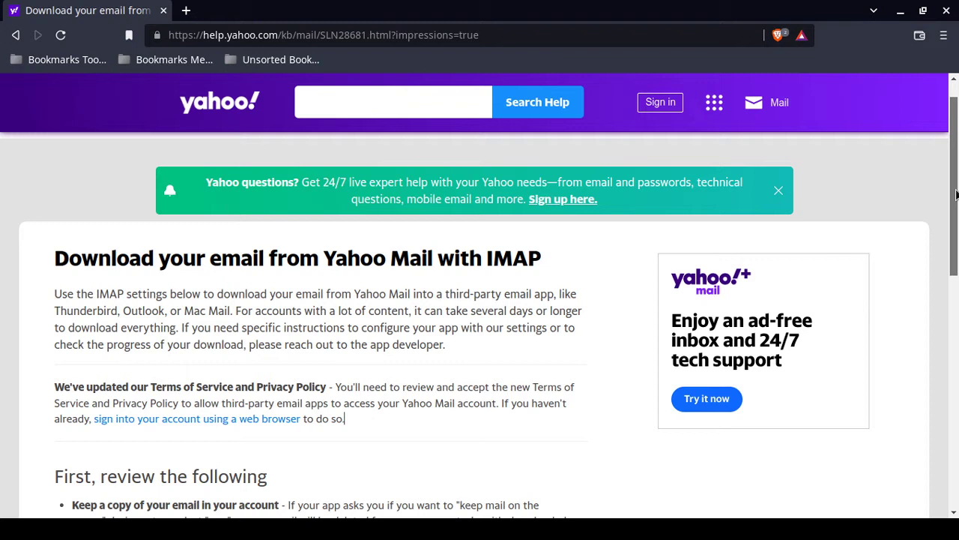
pyautogui.moveTo(955, 195); pyautogui.dragTo(956, 201)
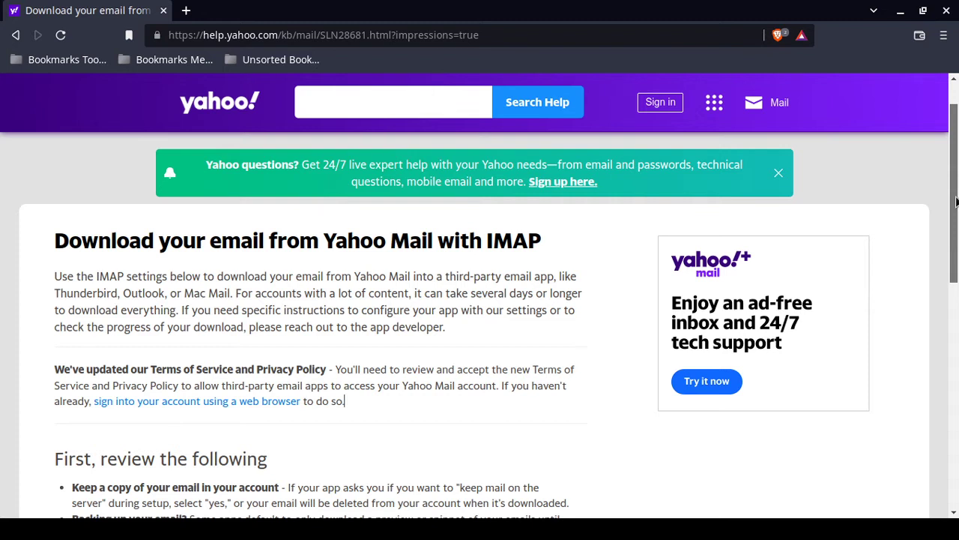
pyautogui.moveTo(956, 201); pyautogui.dragTo(955, 214)
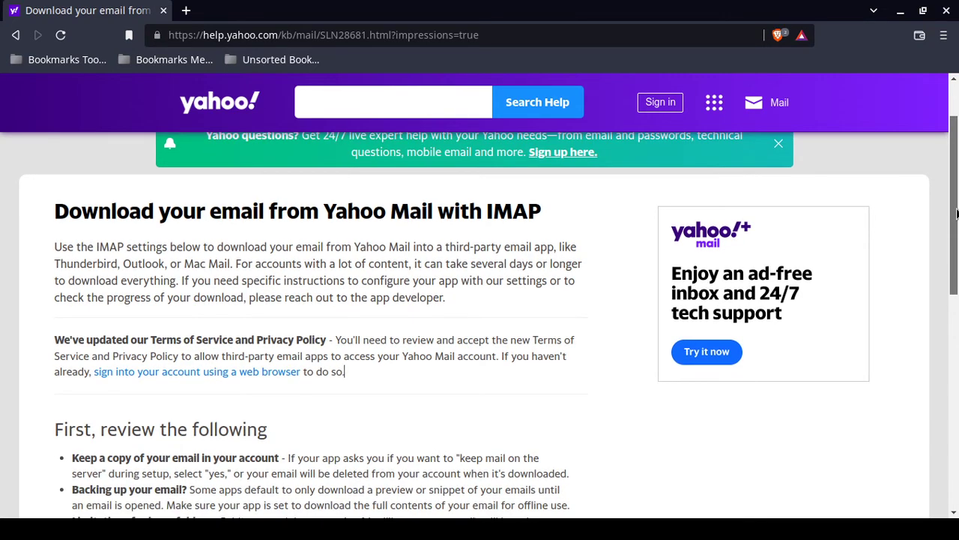
pyautogui.moveTo(957, 214); pyautogui.dragTo(957, 231)
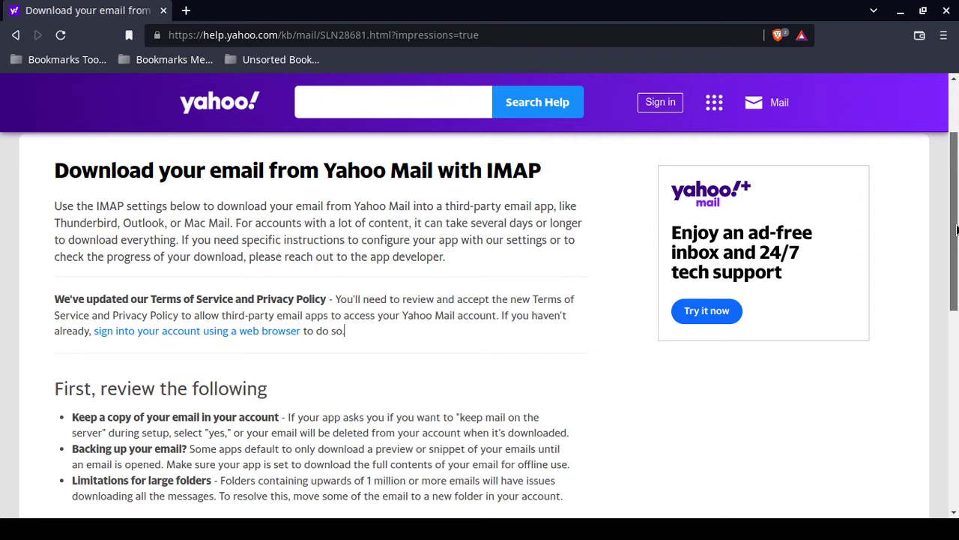
pyautogui.moveTo(957, 231); pyautogui.dragTo(956, 247)
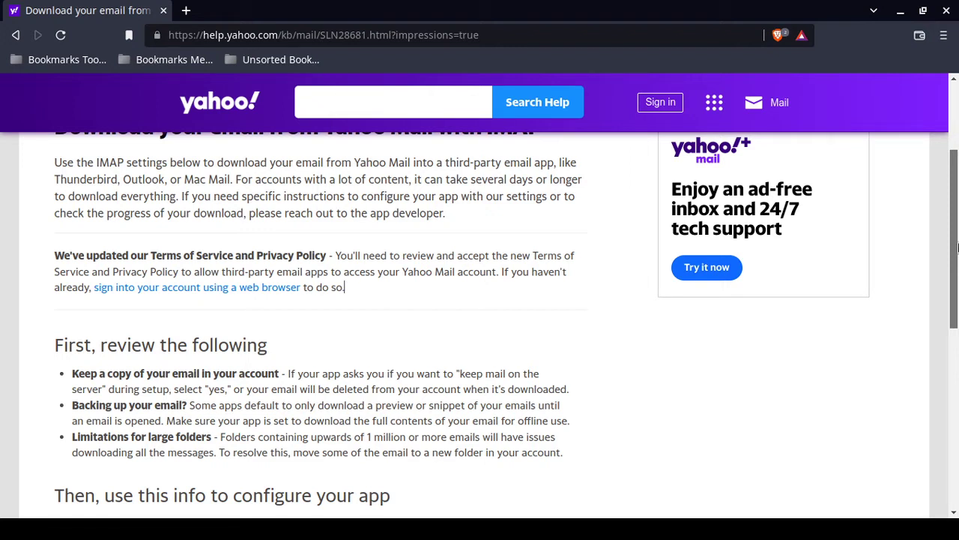
pyautogui.moveTo(957, 248); pyautogui.dragTo(957, 253)
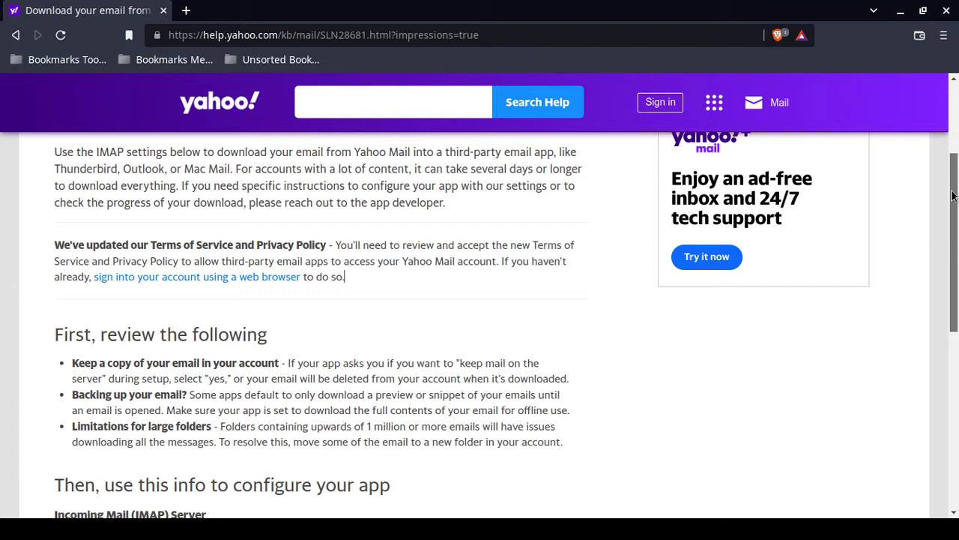
pyautogui.moveTo(954, 195); pyautogui.dragTo(950, 209)
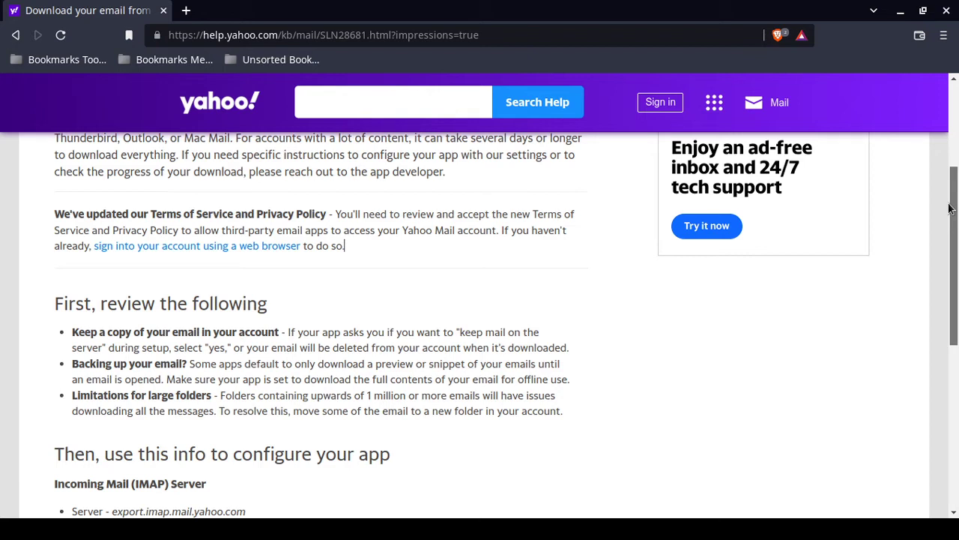
pyautogui.moveTo(949, 207); pyautogui.dragTo(950, 213)
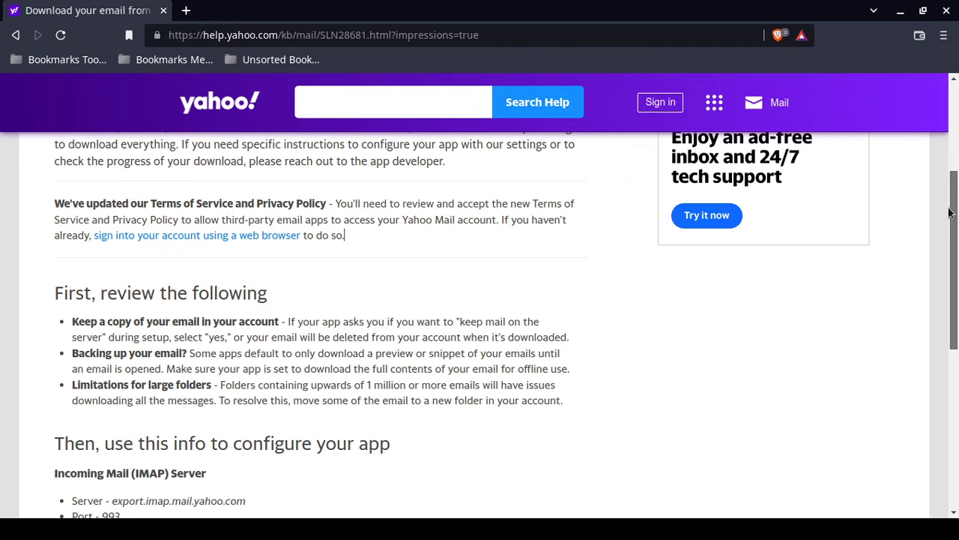
pyautogui.moveTo(951, 214); pyautogui.dragTo(957, 297)
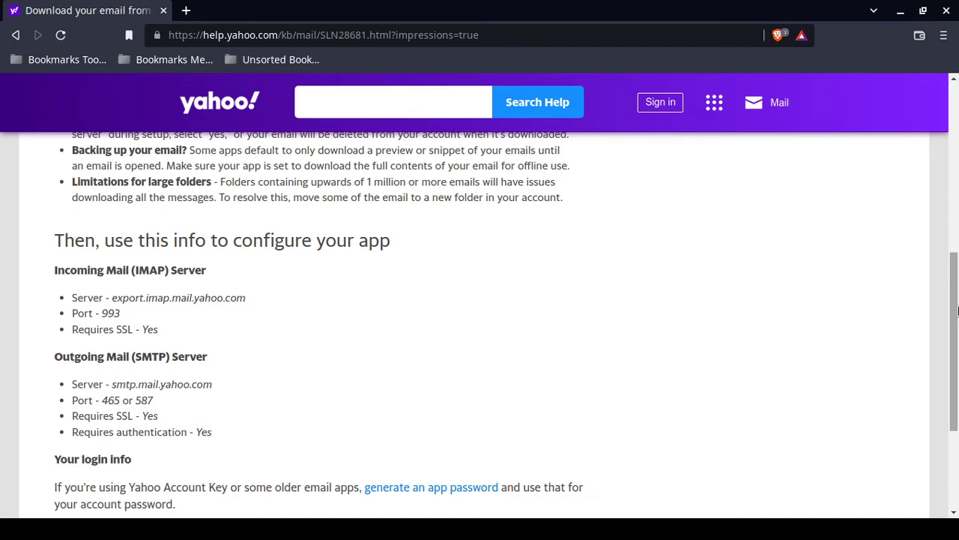
pyautogui.moveTo(955, 264); pyautogui.dragTo(947, 164)
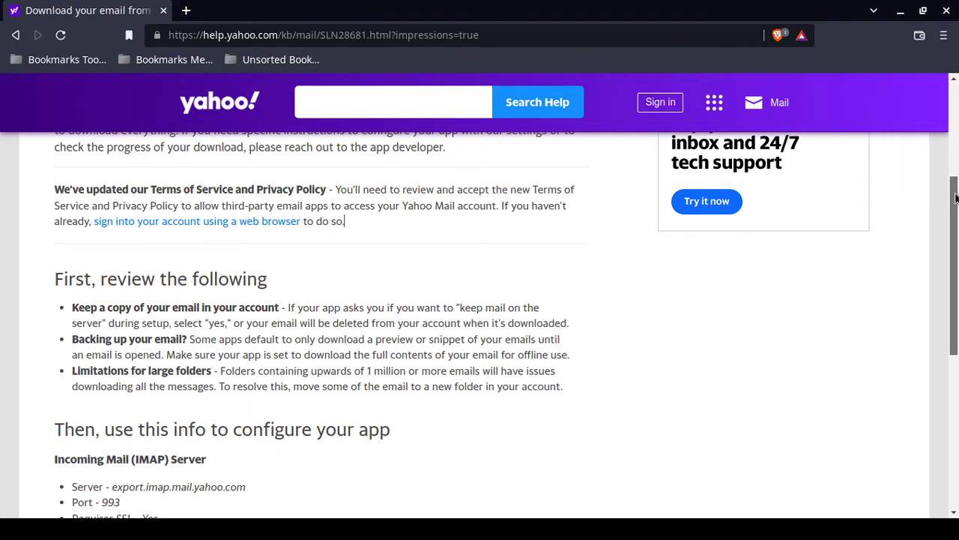
pyautogui.moveTo(954, 194); pyautogui.dragTo(957, 228)
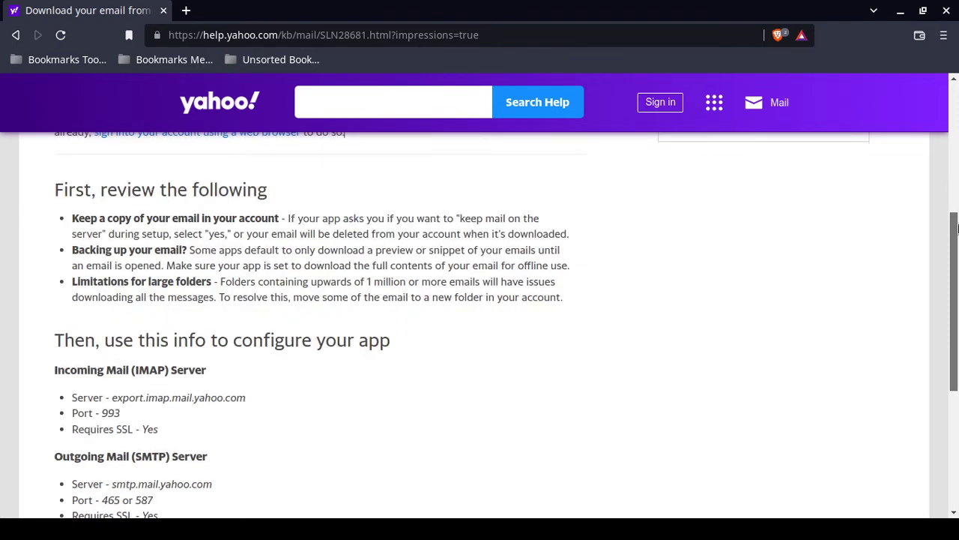
pyautogui.moveTo(957, 229); pyautogui.dragTo(956, 249)
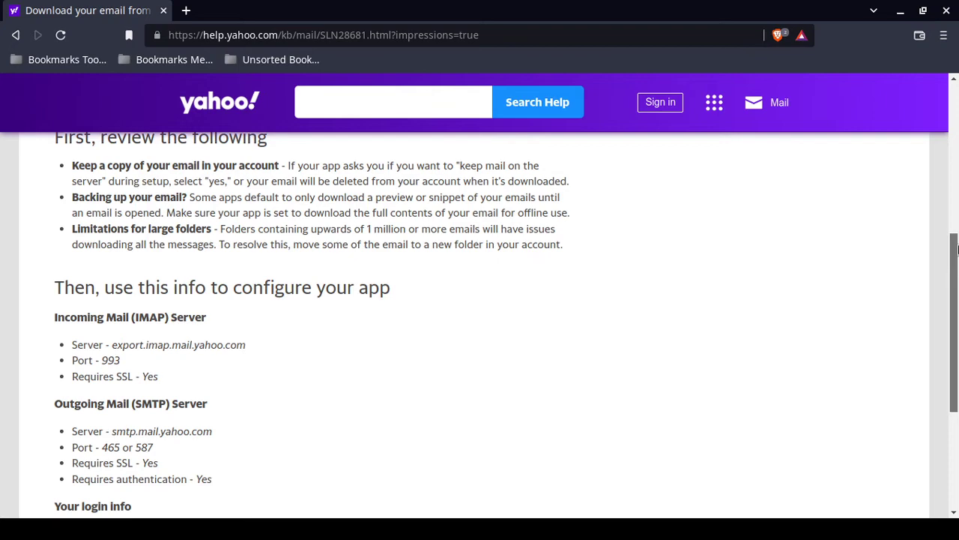
pyautogui.moveTo(957, 250); pyautogui.dragTo(957, 302)
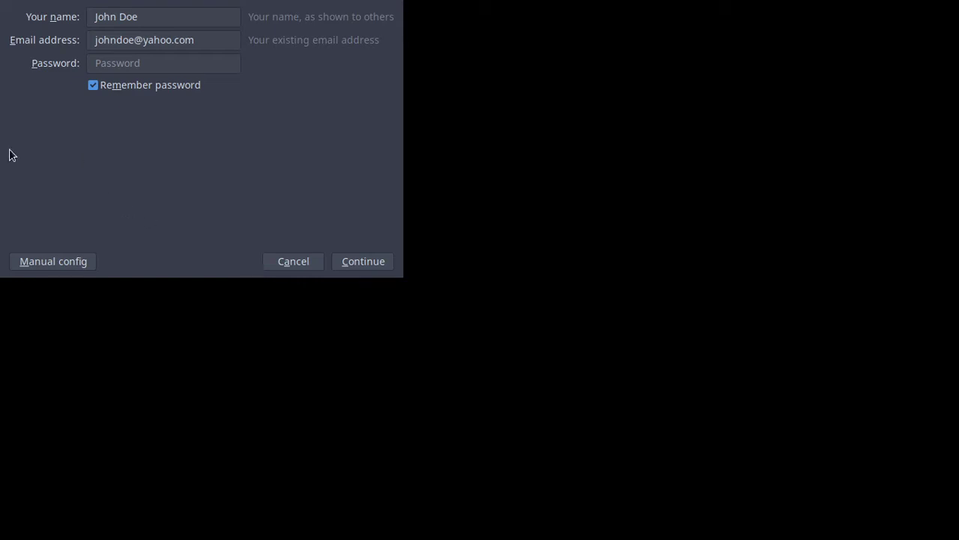
# Check the name and password fields of the new mail account and switch its setup to manual configuration
pyautogui.click(138, 17)
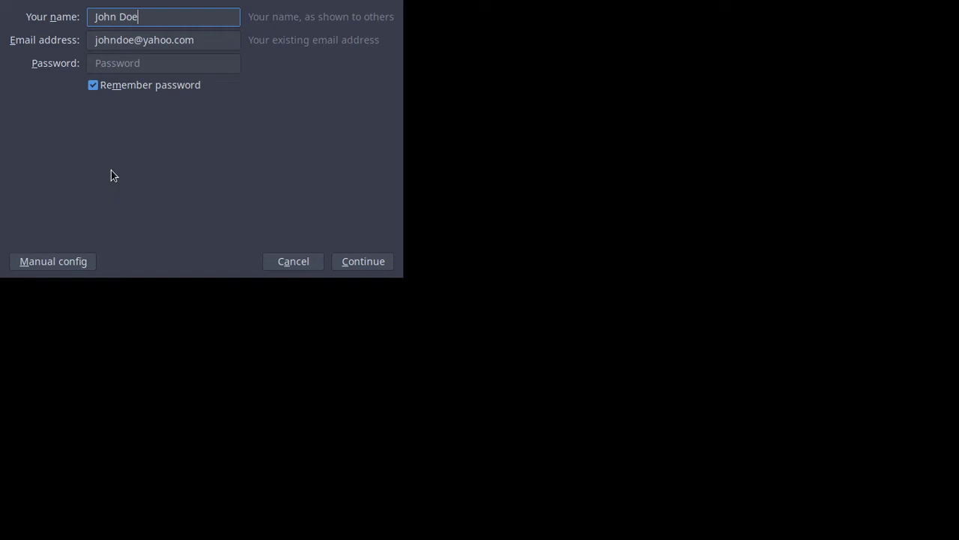
pyautogui.click(123, 63)
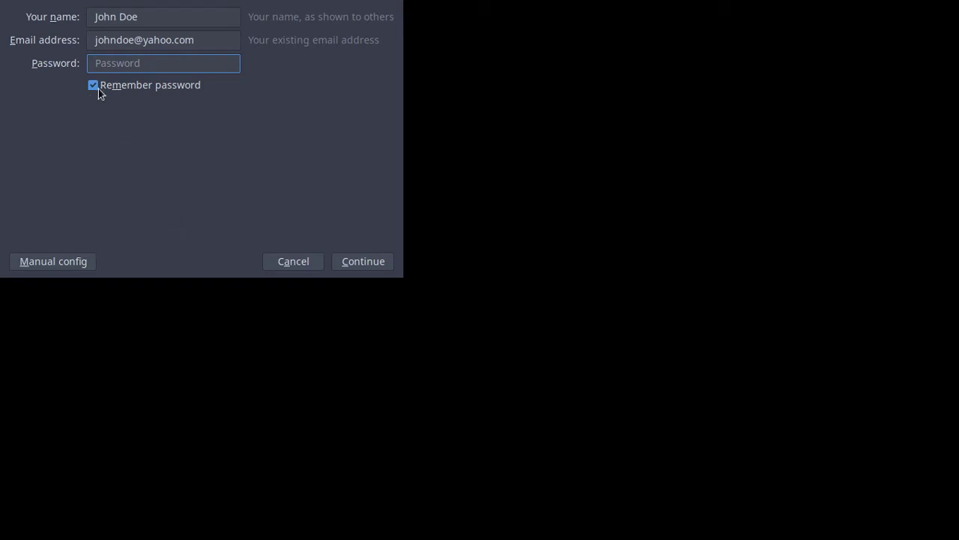
pyautogui.click(74, 261)
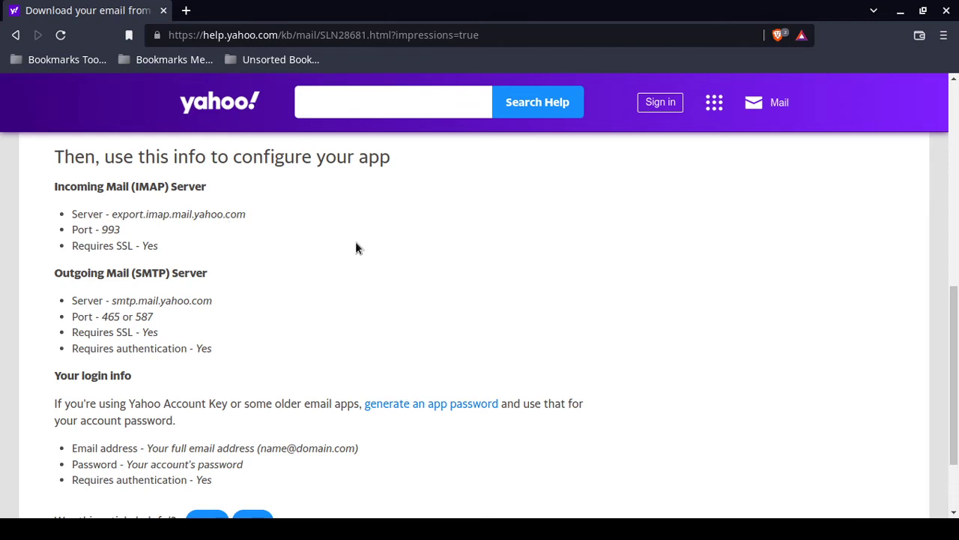
# Copy export.imap.mail.yahoo.com from the Yahoo help page into the incoming server hostname in the Thunderbird account setup and check the full entry
pyautogui.moveTo(113, 215); pyautogui.dragTo(244, 213)
pyautogui.hotkey('ctrl', 'c')
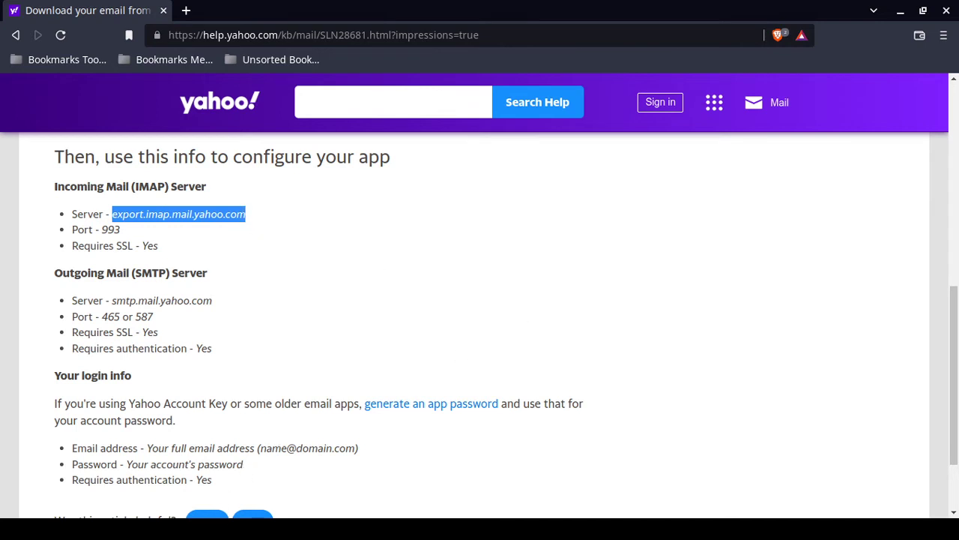
pyautogui.hotkey('alt', 'Tab')
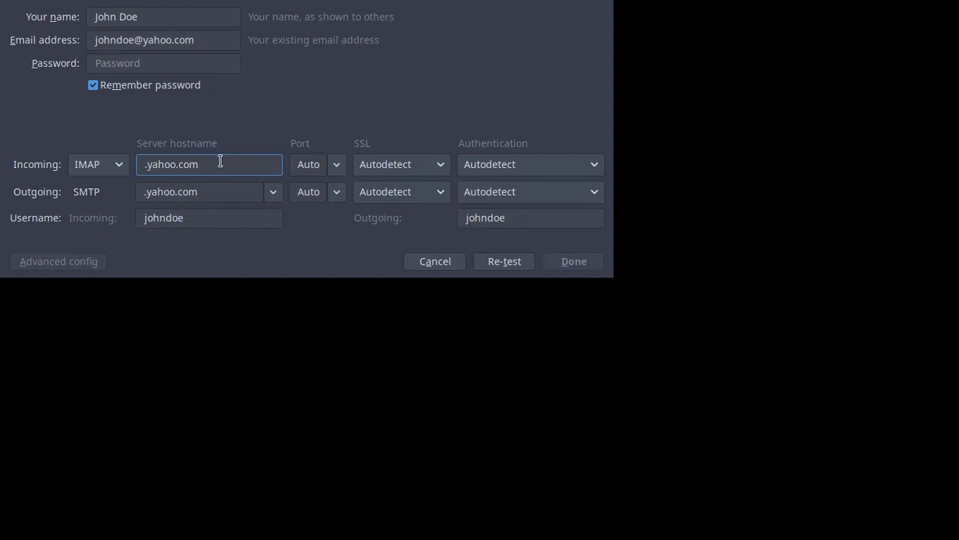
pyautogui.moveTo(200, 164); pyautogui.dragTo(144, 166)
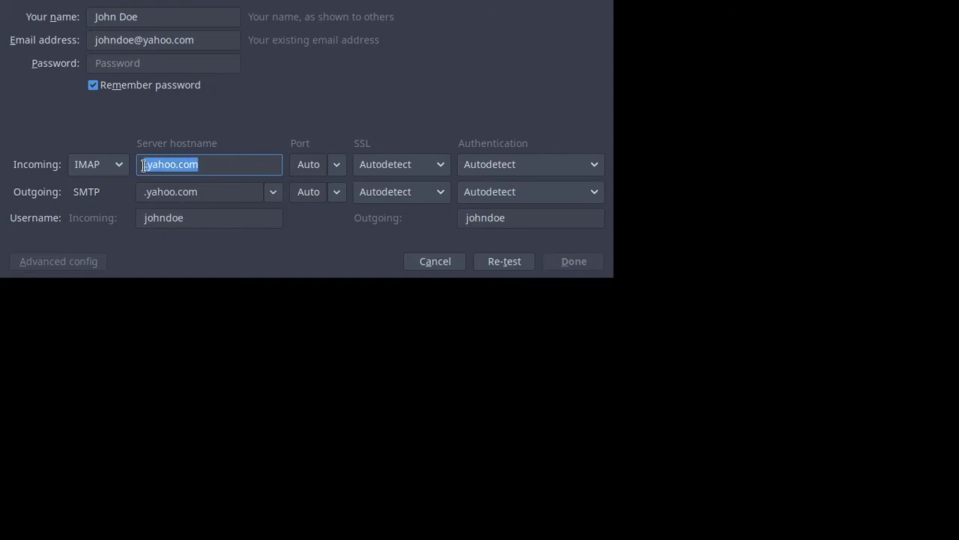
pyautogui.hotkey('ctrl', 'v')
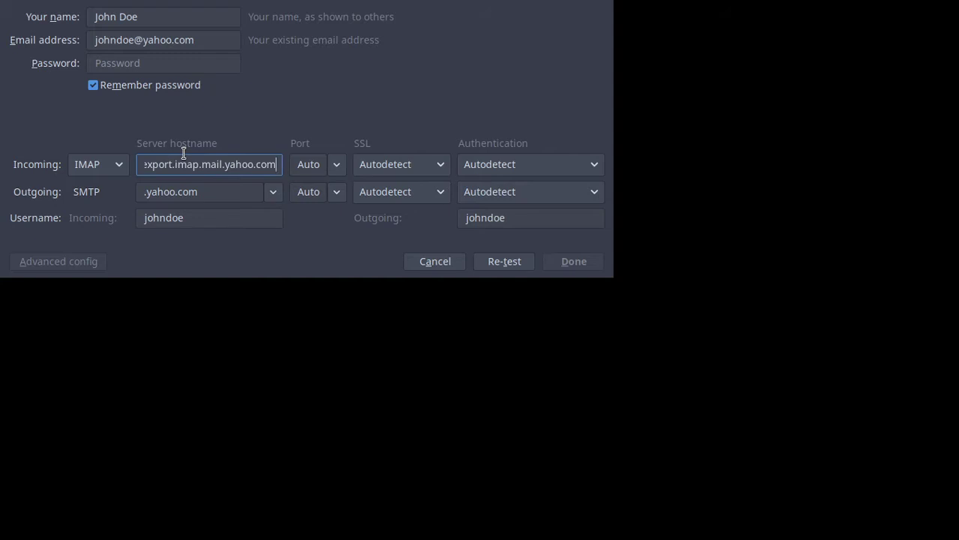
pyautogui.press('Home')
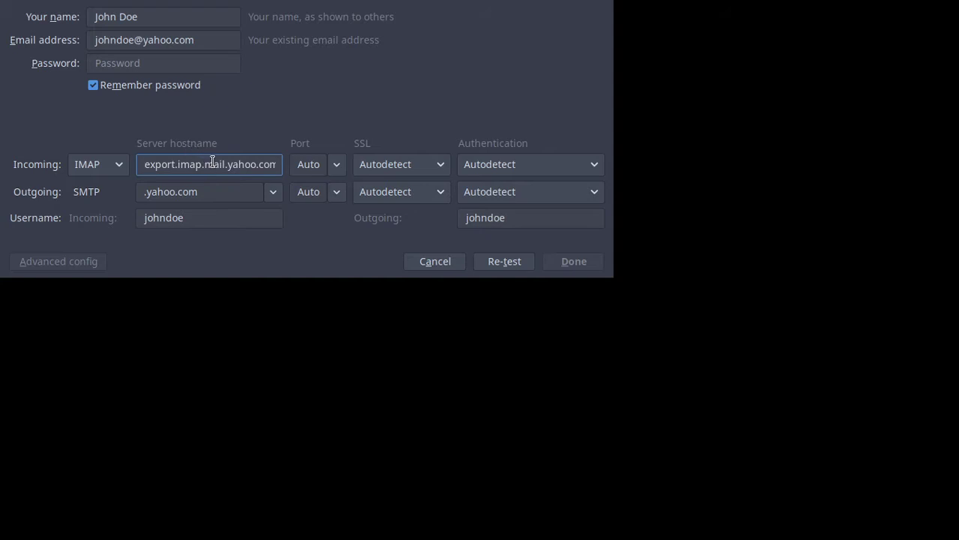
pyautogui.press('Right')
pyautogui.press('Right')
pyautogui.press('Right')
pyautogui.press('Right')
pyautogui.press('Right')
pyautogui.press('Right')
pyautogui.press('Right')
pyautogui.press('Right')
pyautogui.press('Right')
pyautogui.press('Right')
pyautogui.press('Right')
pyautogui.press('Right')
pyautogui.press('Right')
pyautogui.press('Right')
pyautogui.press('Right')
pyautogui.press('Right')
pyautogui.press('Right')
pyautogui.press('Right')
pyautogui.press('Right')
pyautogui.press('Right')
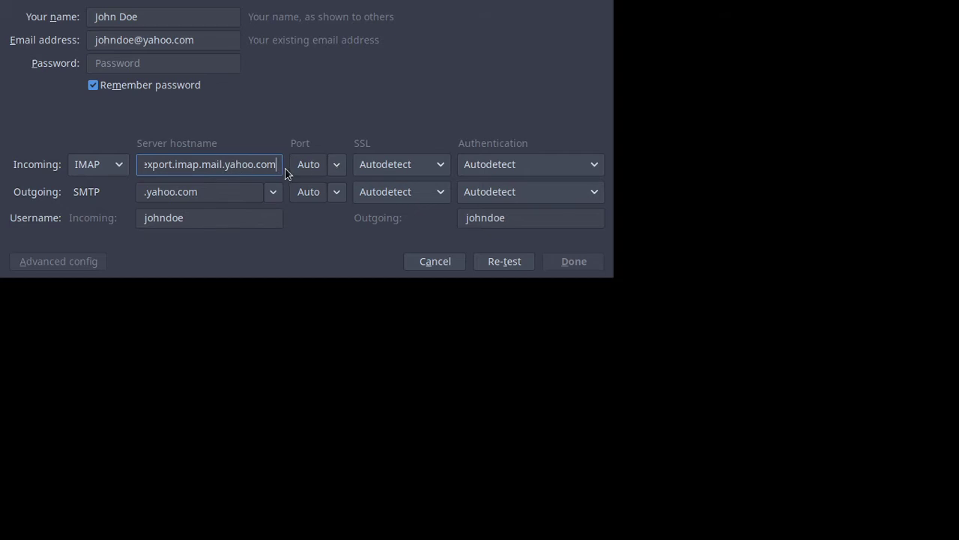
# Set the incoming IMAP server's port to 993 and check its SSL options, keeping SSL/TLS
pyautogui.click(337, 167)
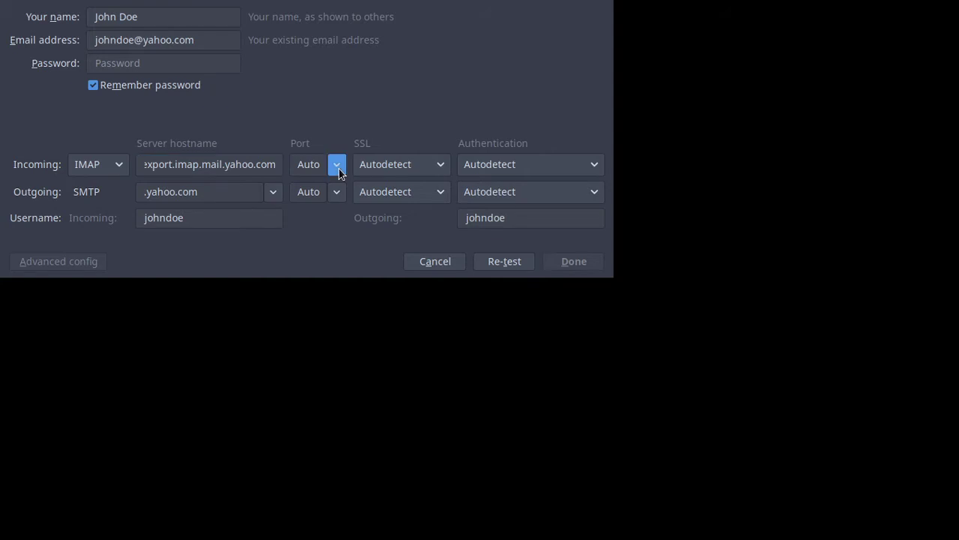
pyautogui.click(314, 225)
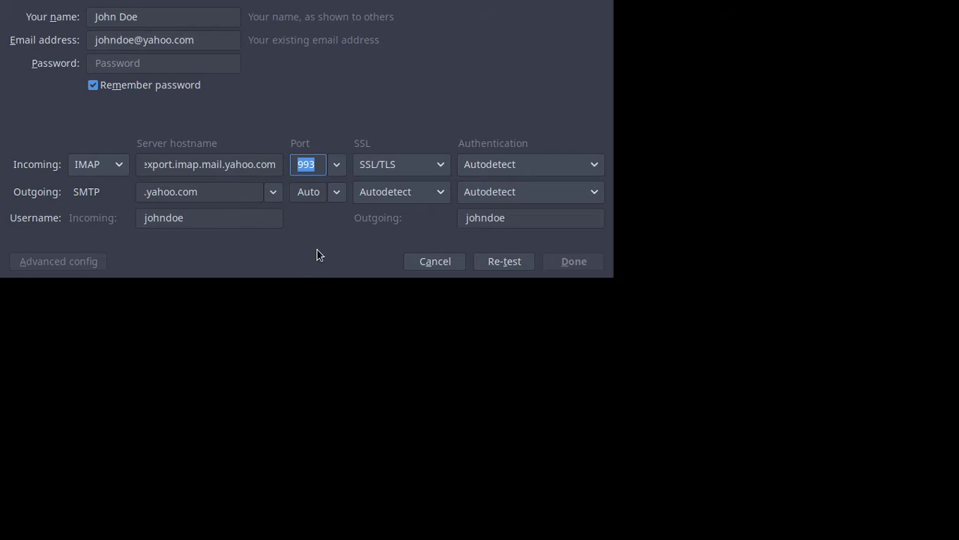
pyautogui.press('Tab')
pyautogui.hotkey('shift', 'Tab')
pyautogui.click(436, 165)
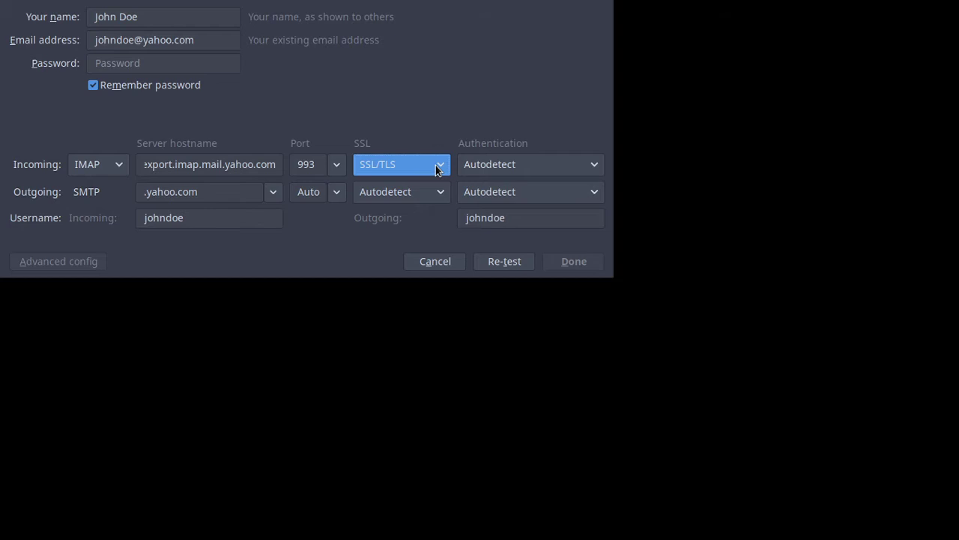
pyautogui.click(436, 170)
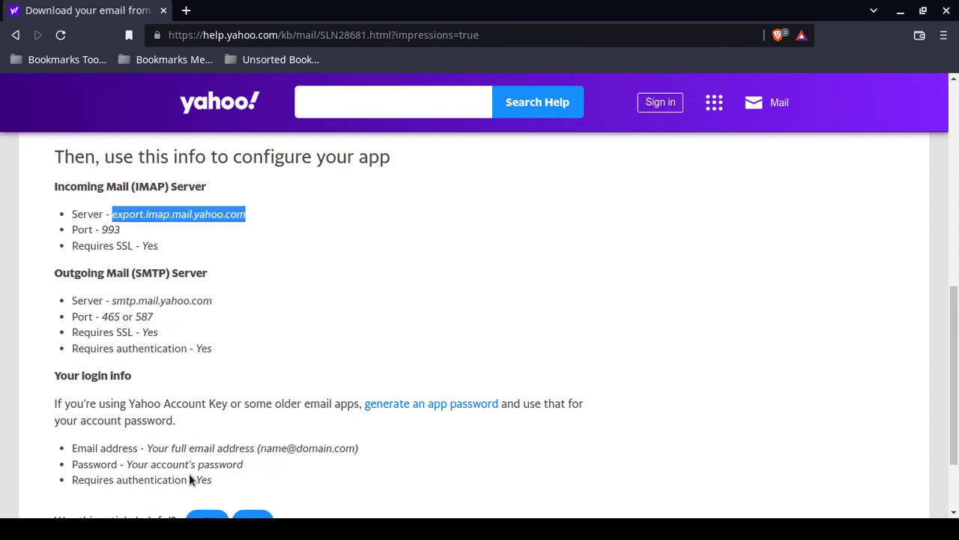
# Return to the Thunderbird account setup and replace the outgoing SMTP server hostname with smtp.mail.yahoo.com
pyautogui.click(217, 529)
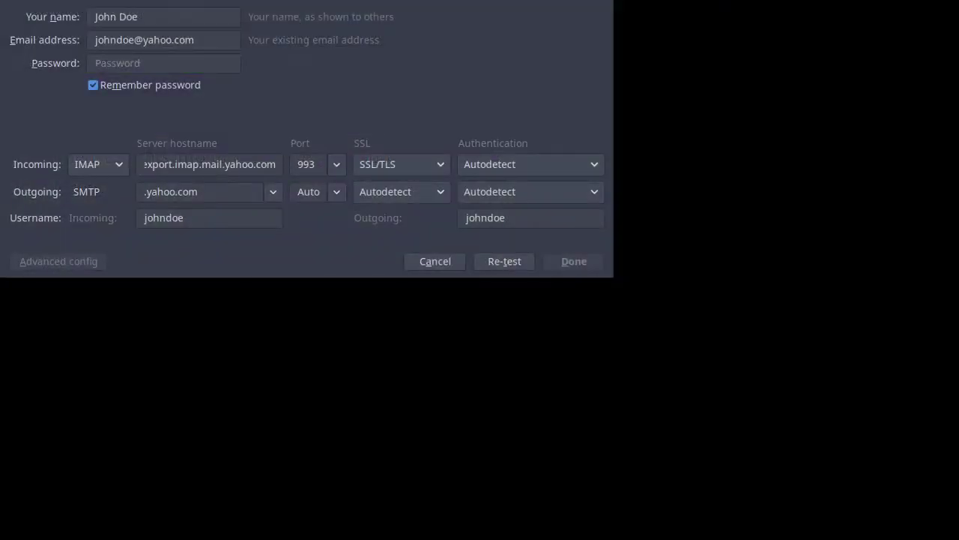
pyautogui.click(213, 195)
pyautogui.press('BackSpace')
pyautogui.press('BackSpace')
pyautogui.press('BackSpace')
pyautogui.press('BackSpace')
pyautogui.press('BackSpace')
pyautogui.press('BackSpace')
pyautogui.press('BackSpace')
pyautogui.press('BackSpace')
pyautogui.press('BackSpace')
pyautogui.press('BackSpace')
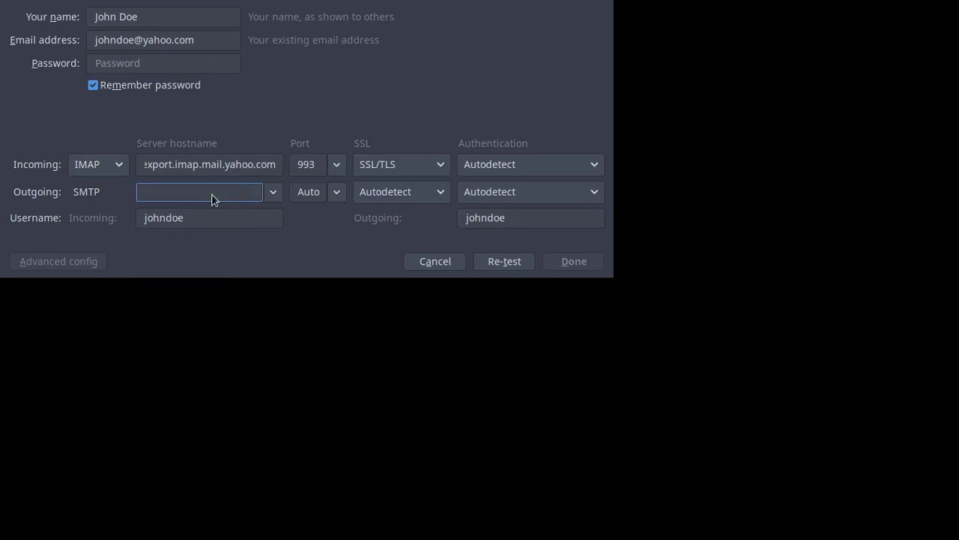
pyautogui.write('smtp.mail.yahoo.com')
# Set the outgoing SMTP server's port to 465
pyautogui.click(338, 195)
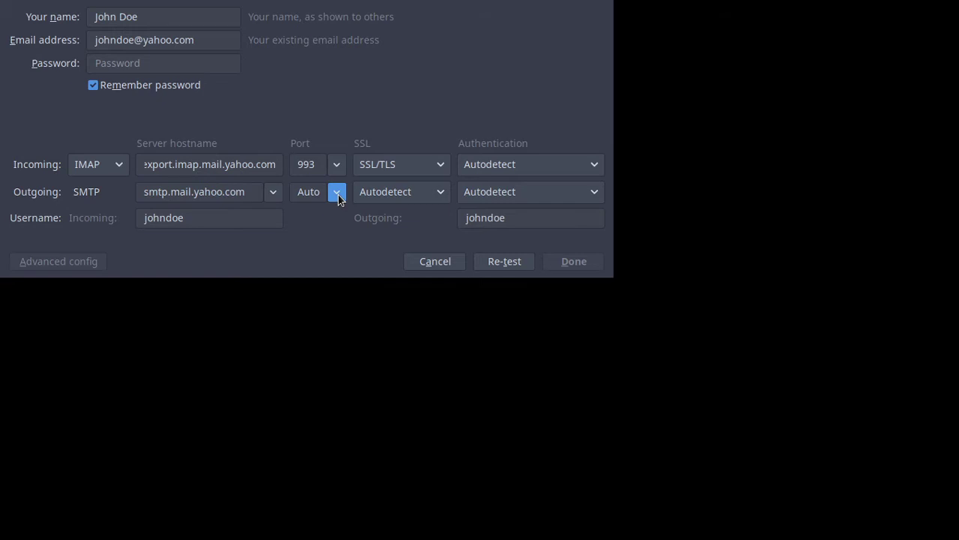
pyautogui.click(323, 233)
pyautogui.click(336, 197)
pyautogui.click(312, 280)
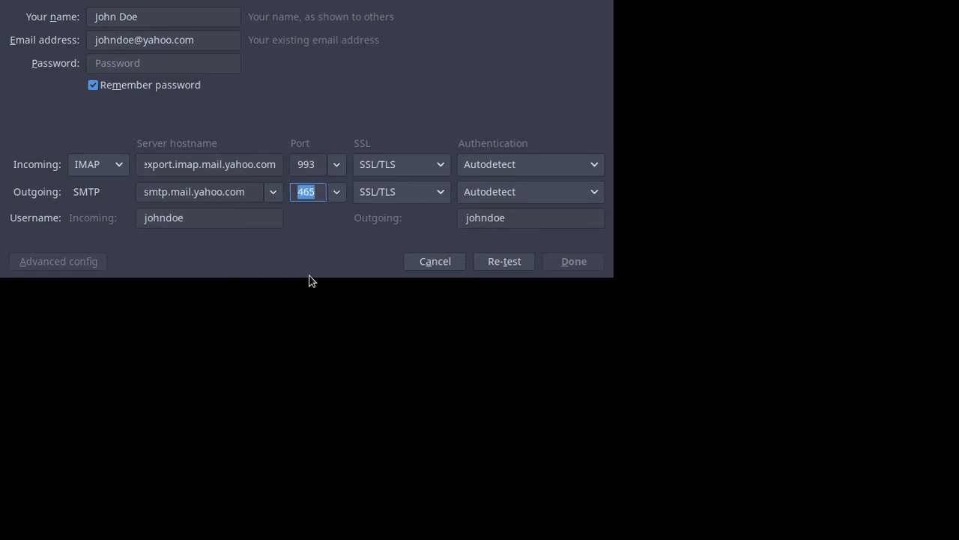
pyautogui.click(335, 196)
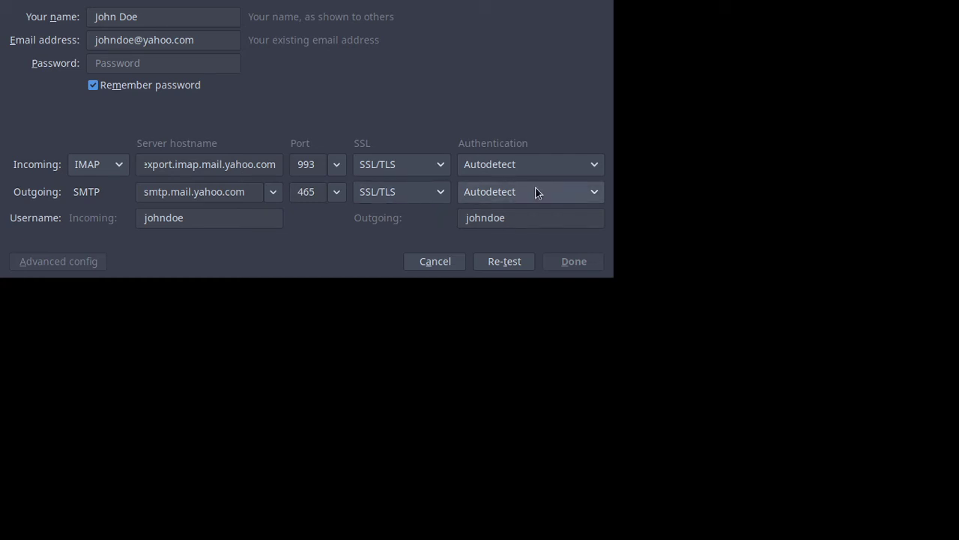
# Look through the authentication options for the outgoing SMTP server, keeping Autodetect
pyautogui.click(582, 198)
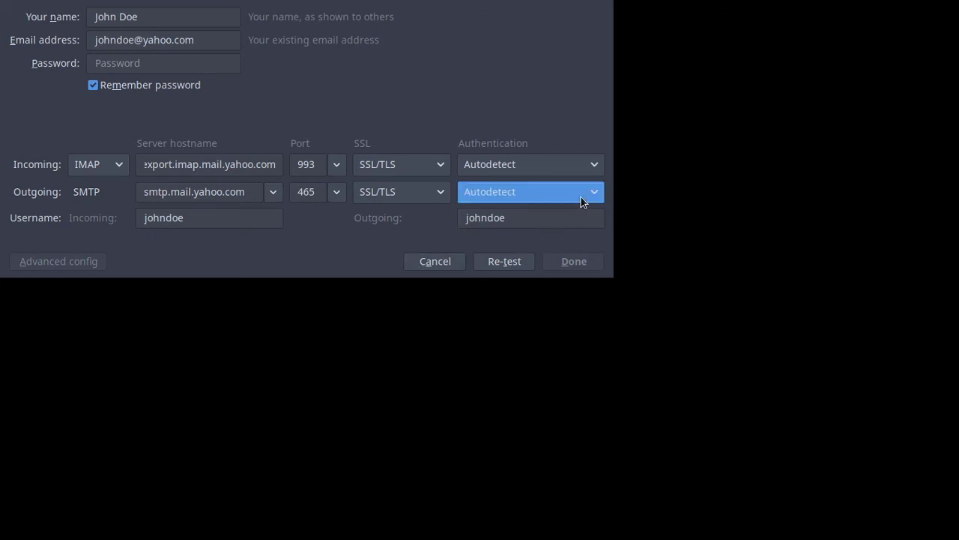
pyautogui.click(581, 196)
pyautogui.click(408, 218)
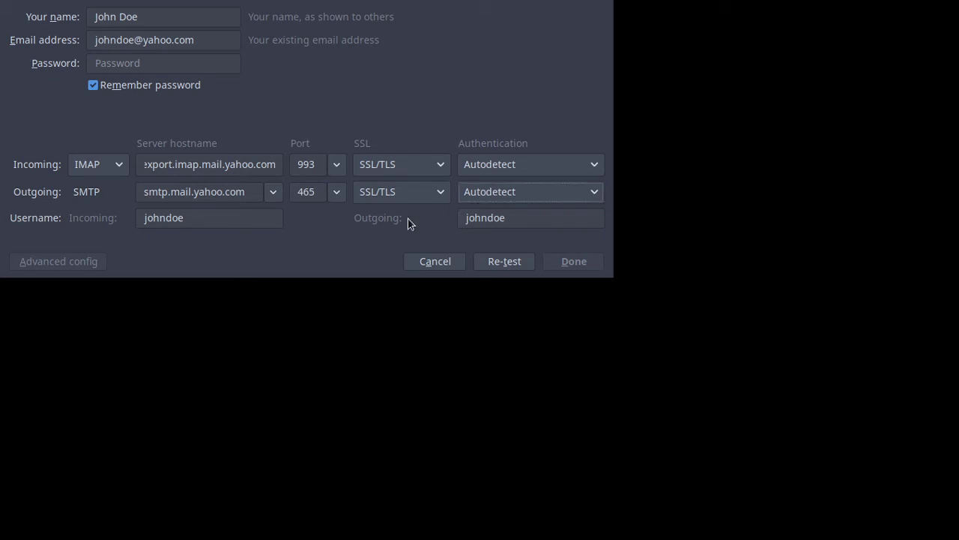
# Try No authentication for the outgoing SMTP server and set the option back to Autodetect
pyautogui.press('Tab')
pyautogui.hotkey('alt', 'Tab')
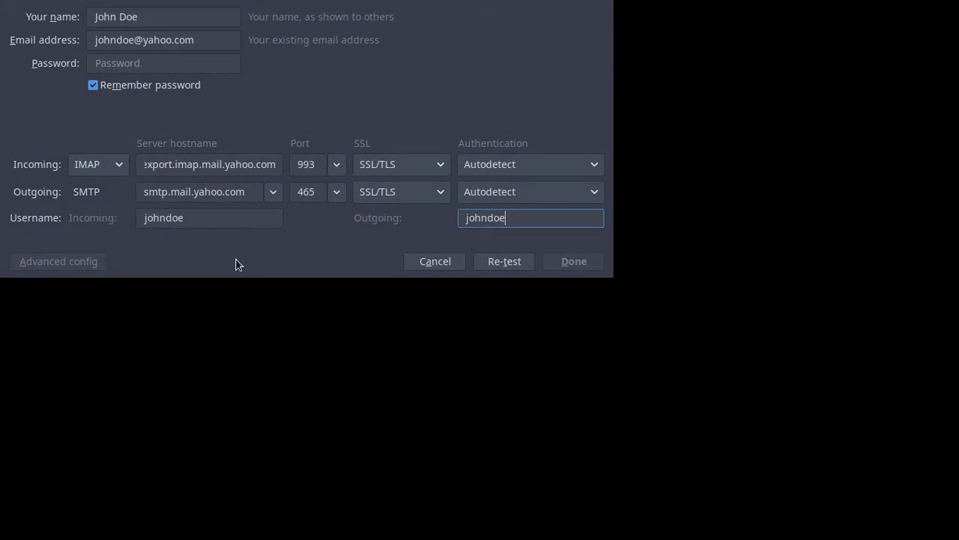
pyautogui.click(596, 191)
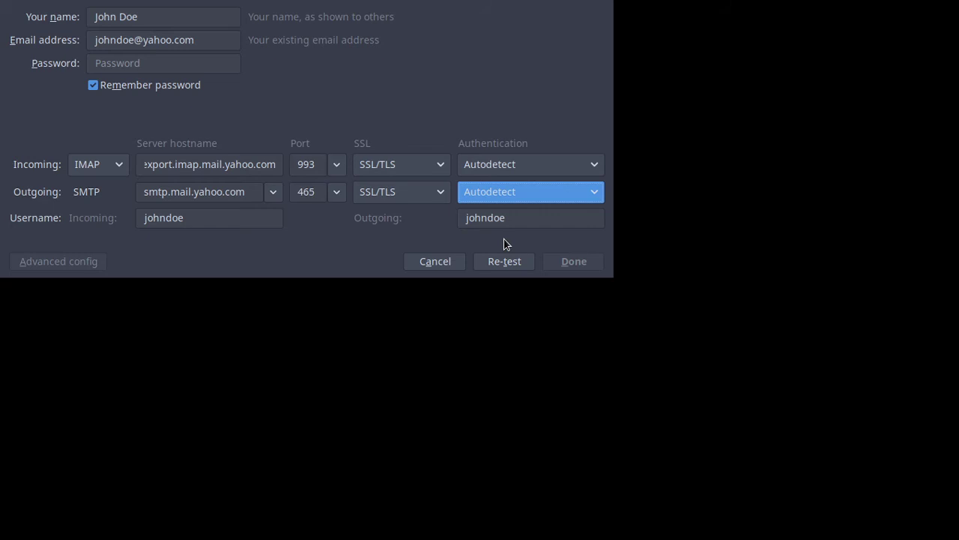
pyautogui.press('Down')
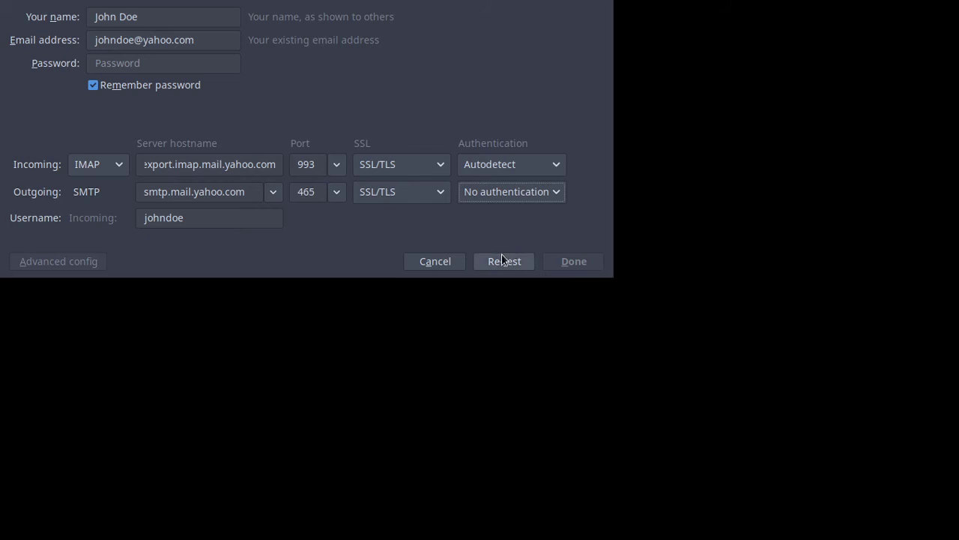
pyautogui.click(551, 194)
pyautogui.click(537, 216)
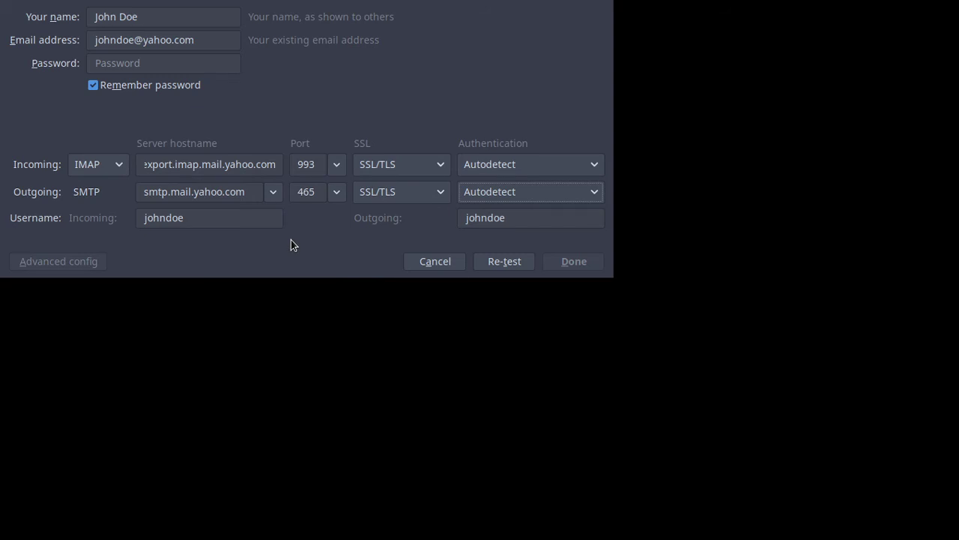
# Enter the account password in the Thunderbird account setup and clear the field again
pyautogui.click(124, 63)
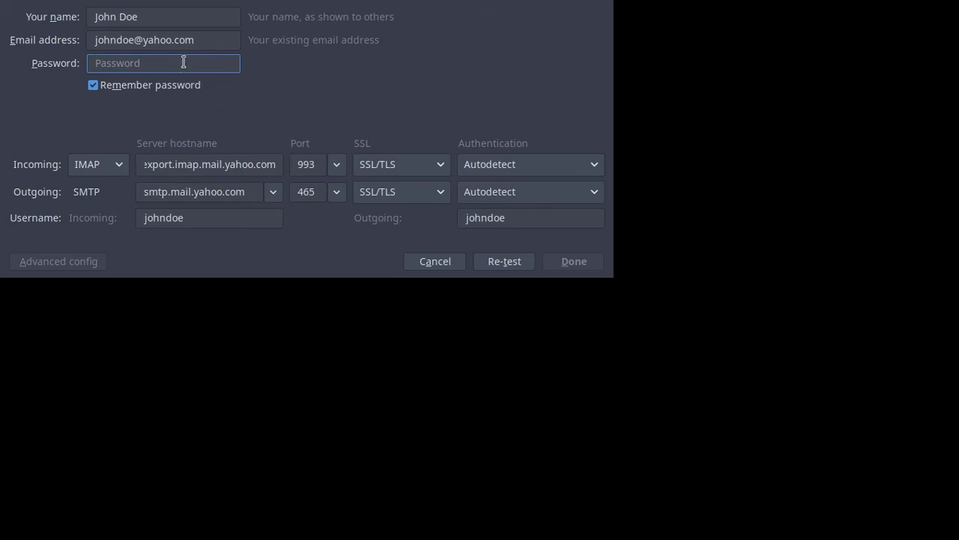
pyautogui.write('•••••••')
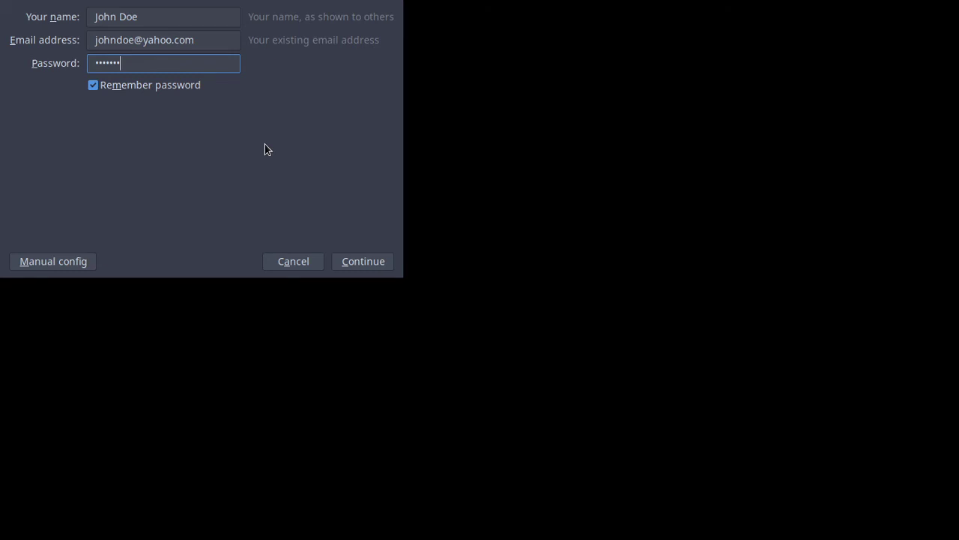
pyautogui.doubleClick(142, 63)
pyautogui.press('BackSpace')
# Switch to Yahoo's help page in the browser and review the server settings, login info and introductory notes on downloading mail with IMAP
pyautogui.hotkey('alt', 'Tab')
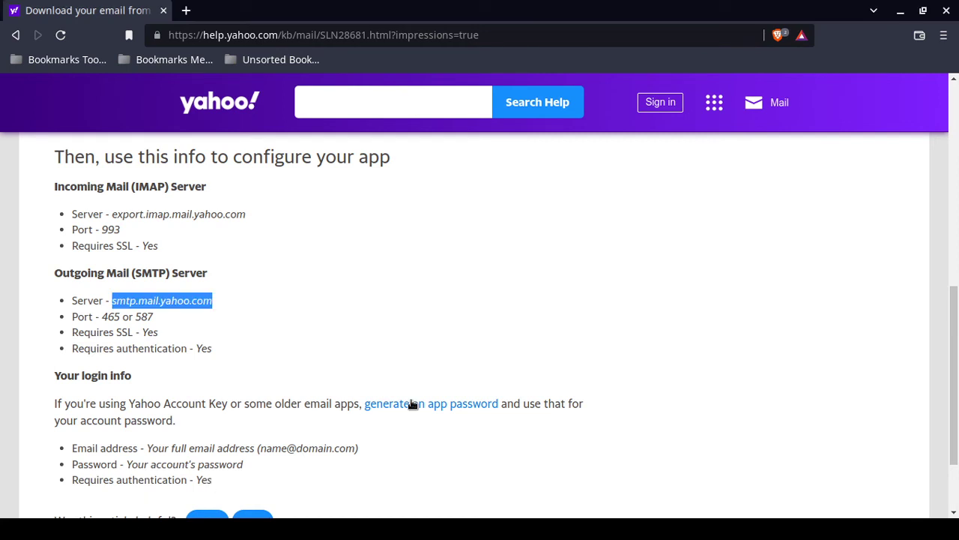
pyautogui.moveTo(956, 328); pyautogui.dragTo(956, 352)
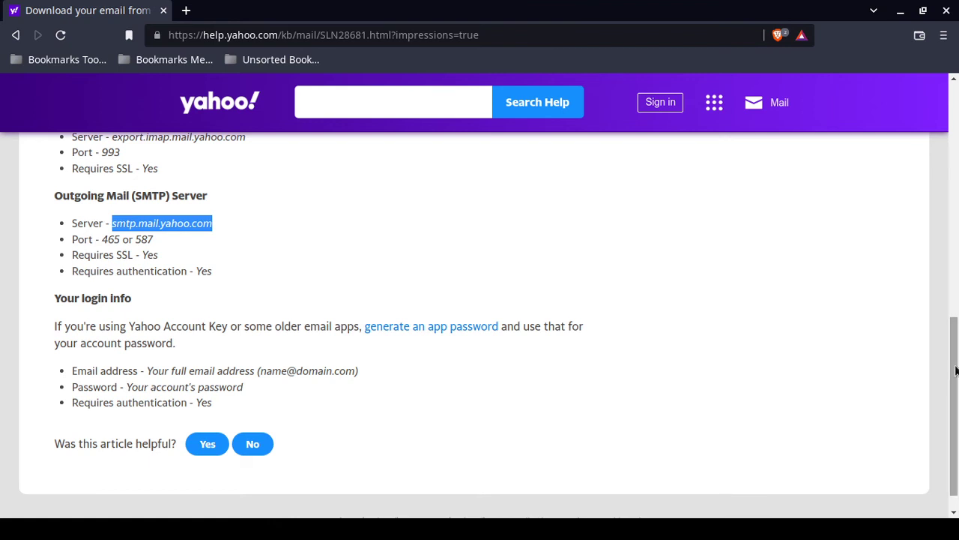
pyautogui.moveTo(956, 365); pyautogui.dragTo(953, 353)
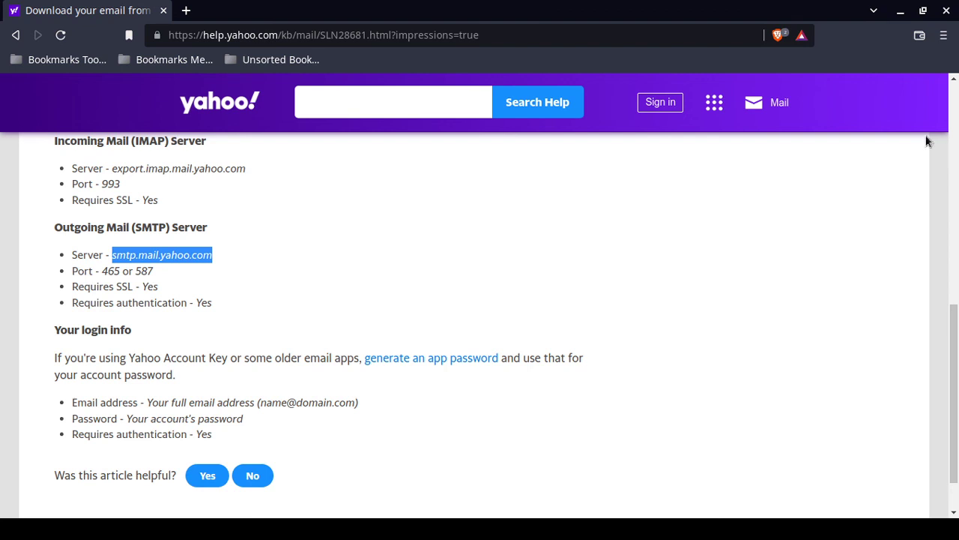
pyautogui.moveTo(776, 111)
pyautogui.moveTo(952, 342); pyautogui.dragTo(958, 162)
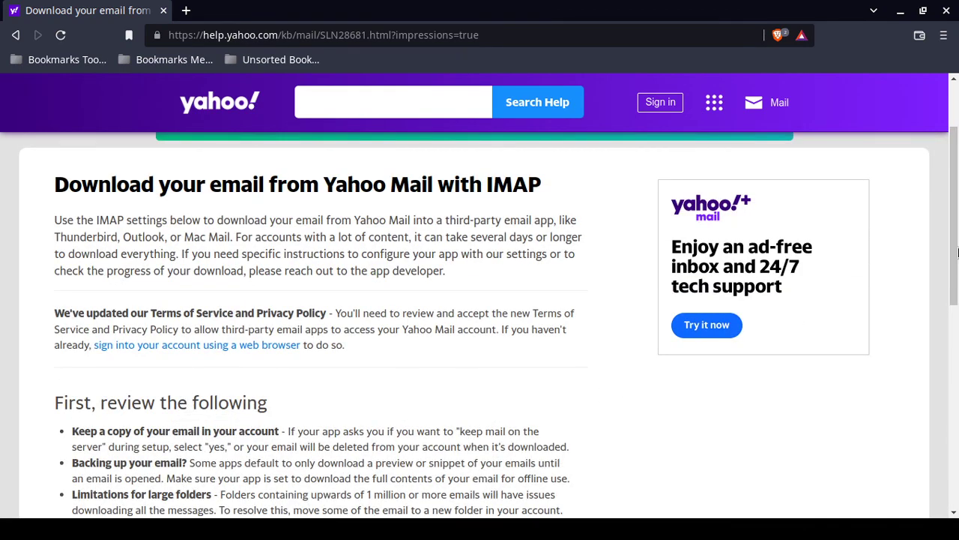
pyautogui.moveTo(954, 195); pyautogui.dragTo(955, 203)
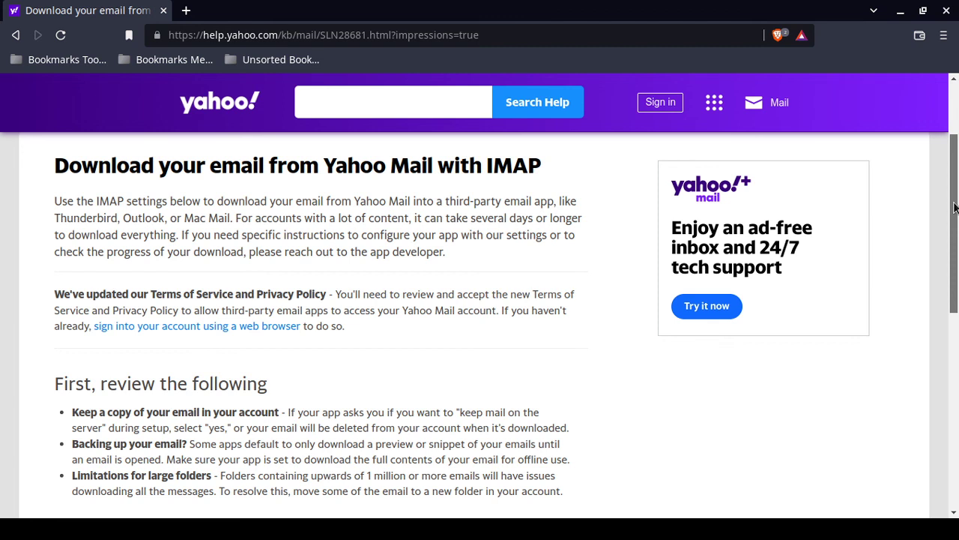
pyautogui.moveTo(954, 208); pyautogui.dragTo(958, 225)
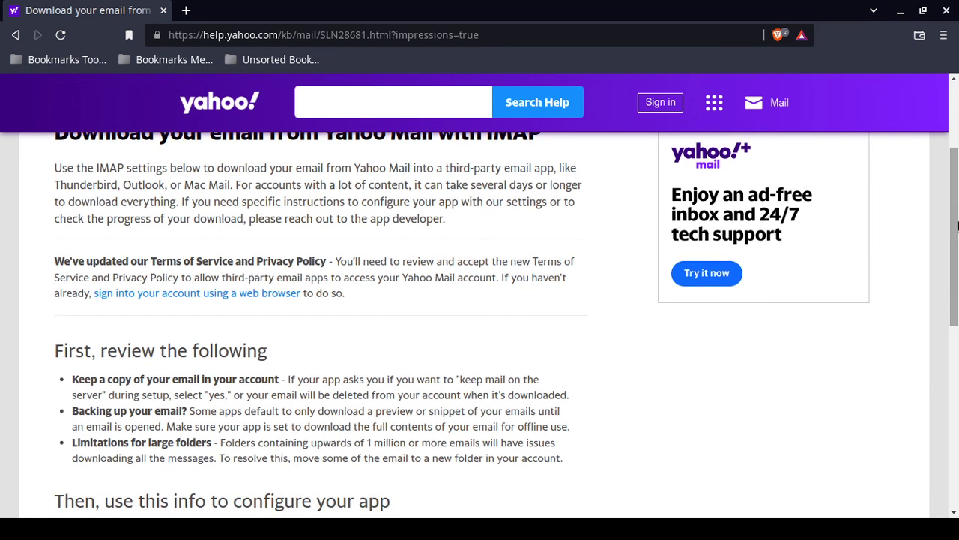